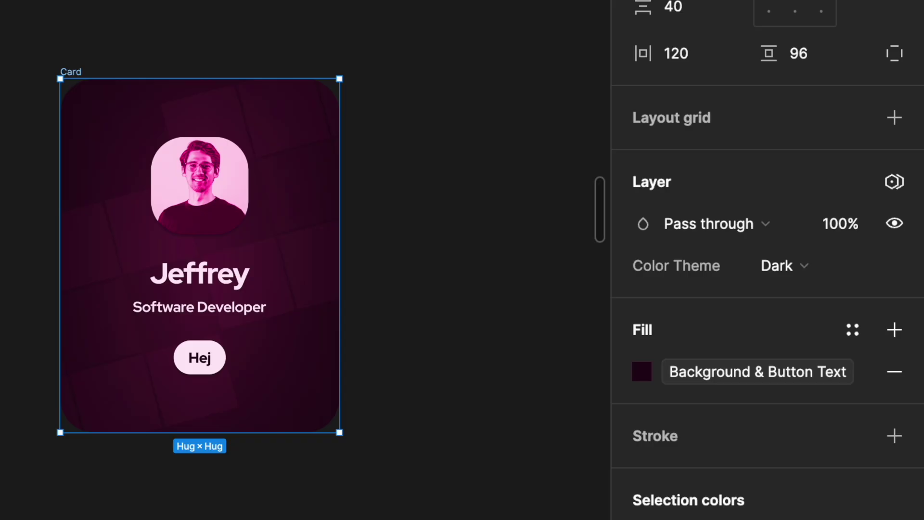
Switch the profile card's Languages mode to English.
mouse_move(788, 344)
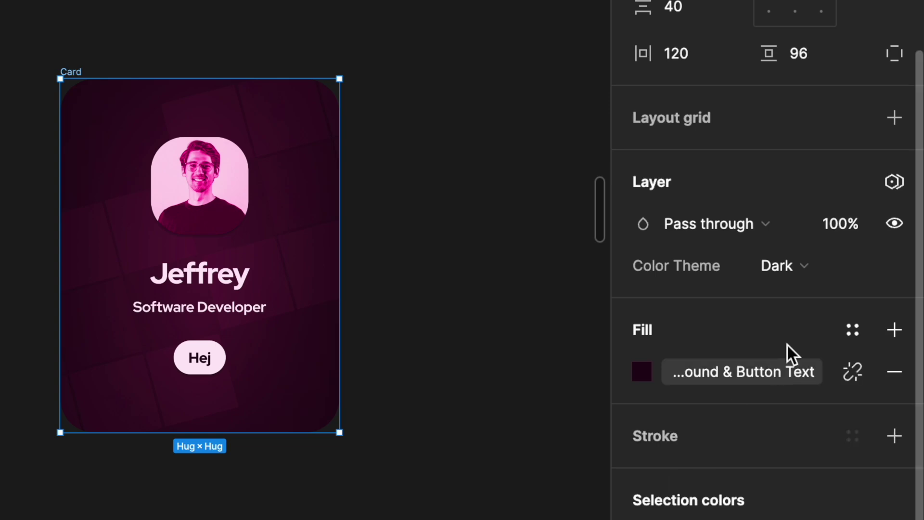
click(902, 190)
mouse_move(807, 266)
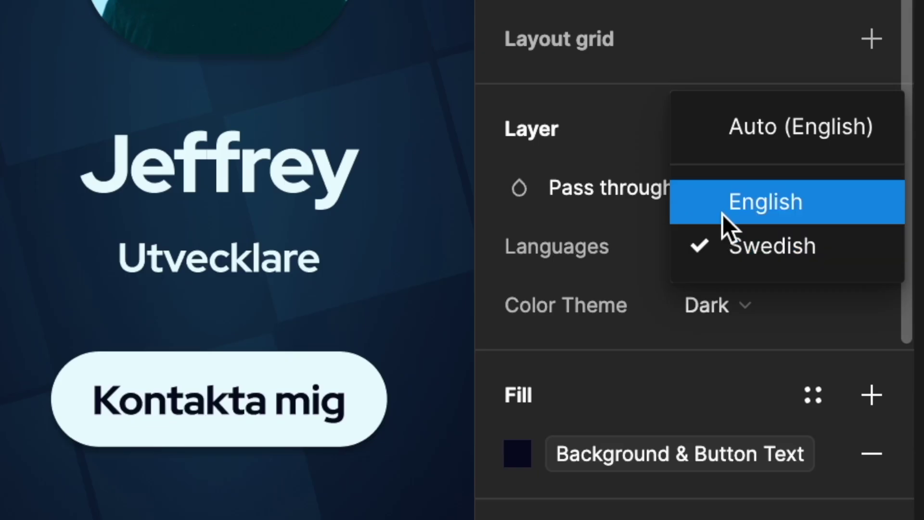
click(722, 216)
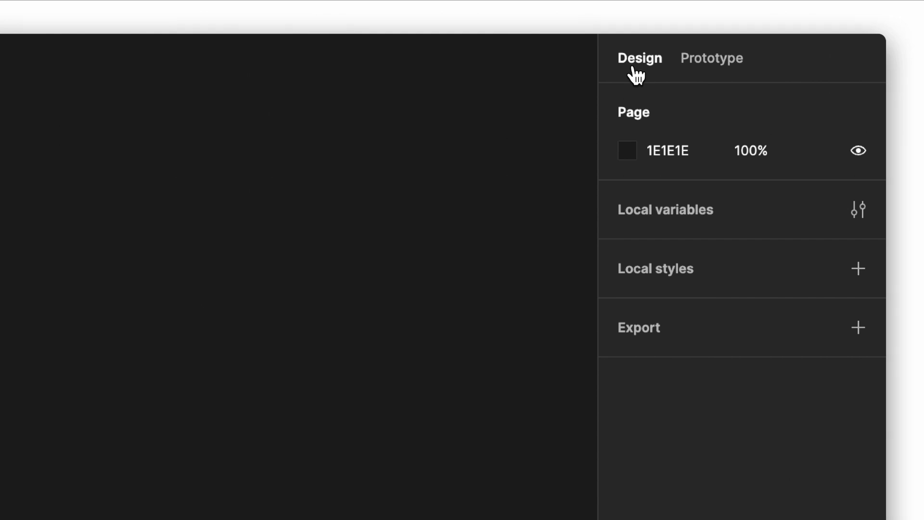
Open the local variables editor and begin renaming the empty Collection 1.
click(855, 210)
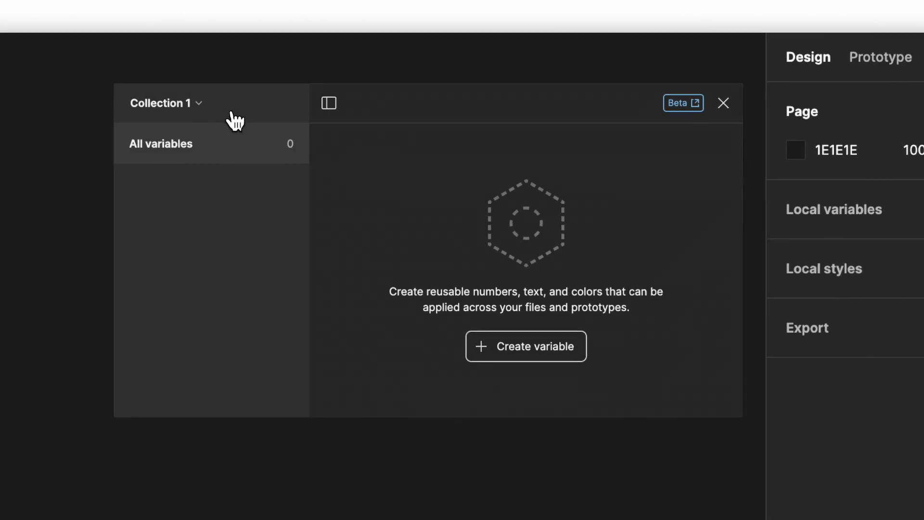
click(199, 106)
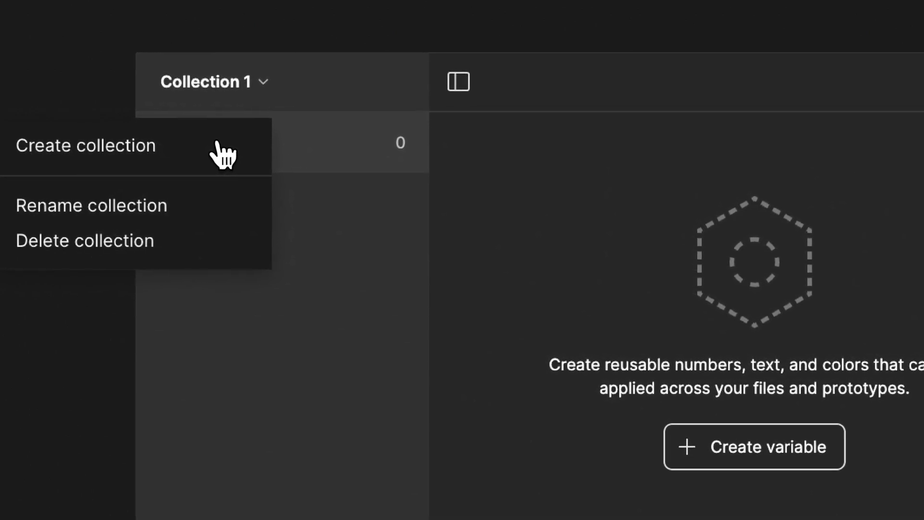
click(241, 86)
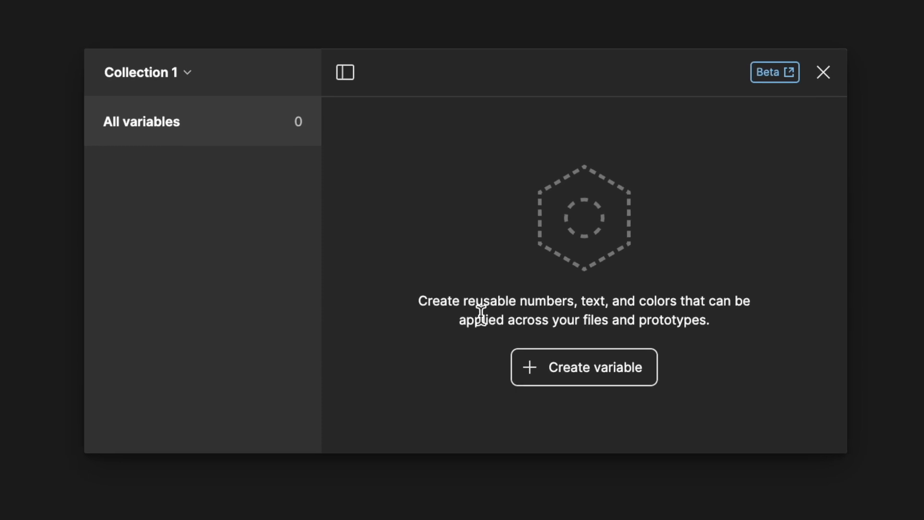
click(535, 367)
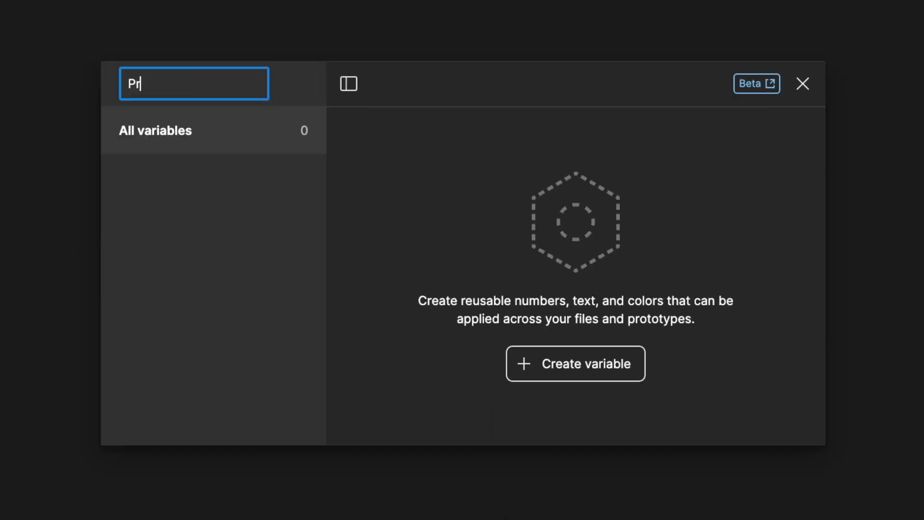
Add colour variables dark-pink 220716, pink FF2CA1 and pink-tinted FFE9F5.
click(527, 353)
click(625, 403)
click(580, 175)
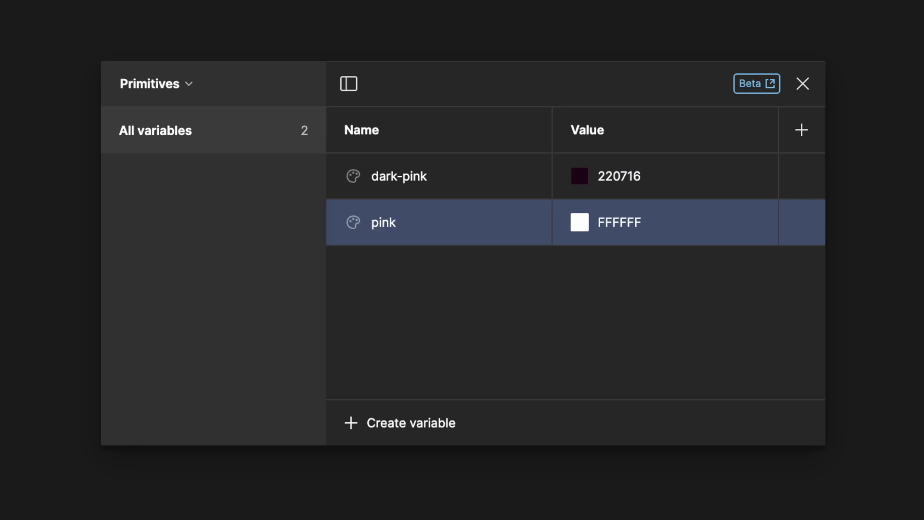
click(580, 222)
click(438, 427)
click(381, 468)
text(pink-tinted)
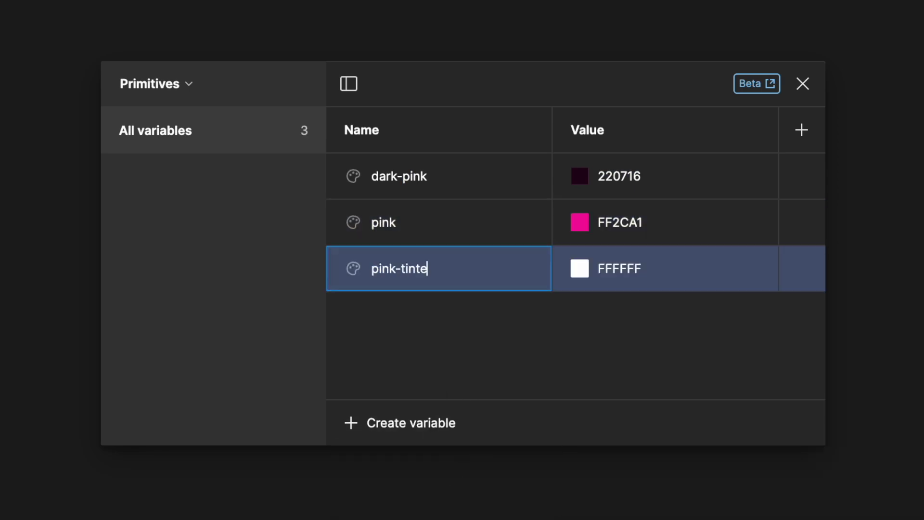
click(578, 272)
Add number variables sm 16, md 32, lg 56 and a new xl.
click(432, 351)
click(411, 423)
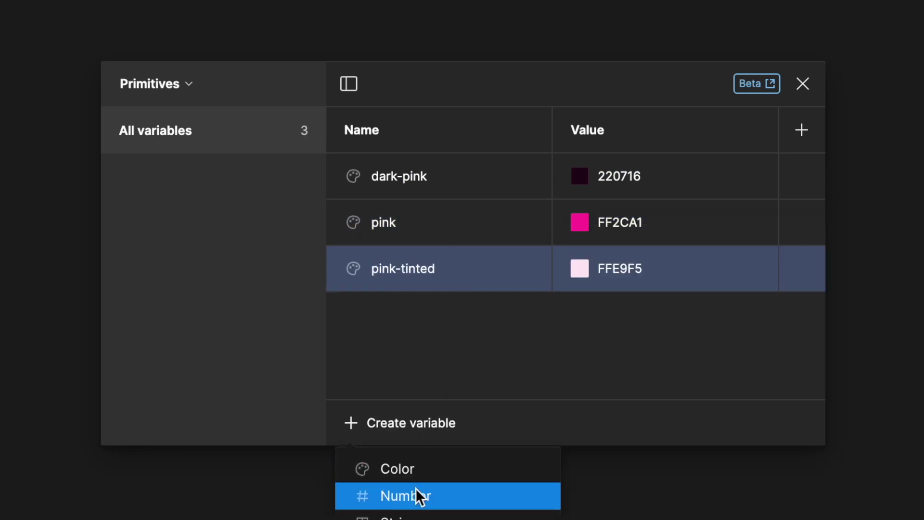
click(419, 495)
text(sm)
click(449, 422)
click(419, 495)
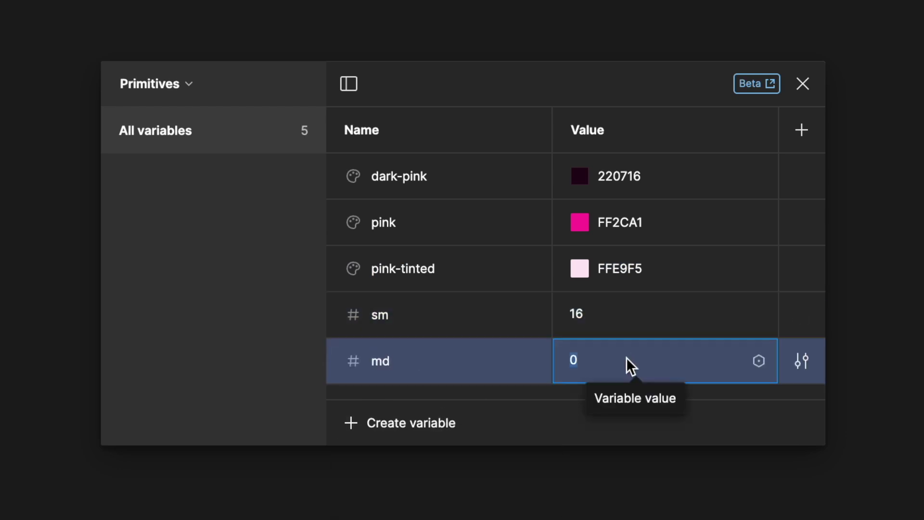
text(32)
click(482, 423)
click(486, 495)
click(411, 453)
click(673, 459)
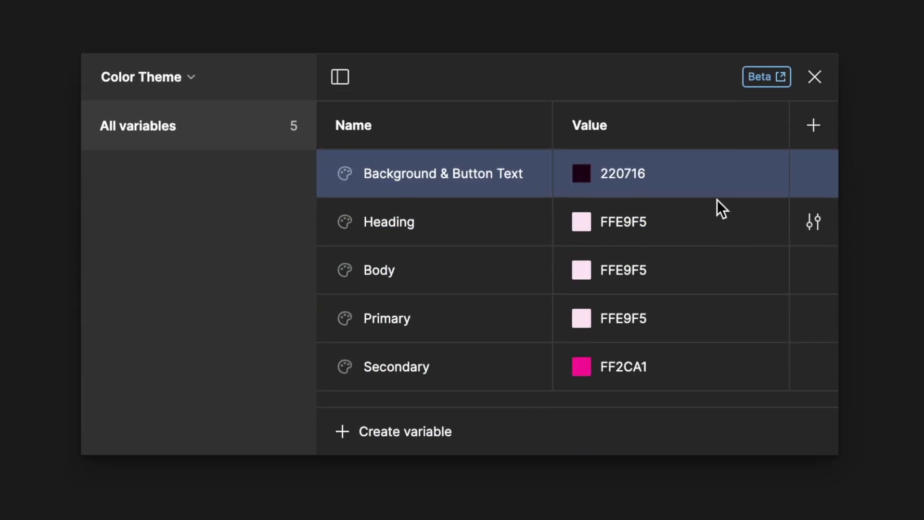
Alias Background & Button Text to dark-pink and start aliasing Heading to a library colour.
right_click(704, 175)
click(725, 197)
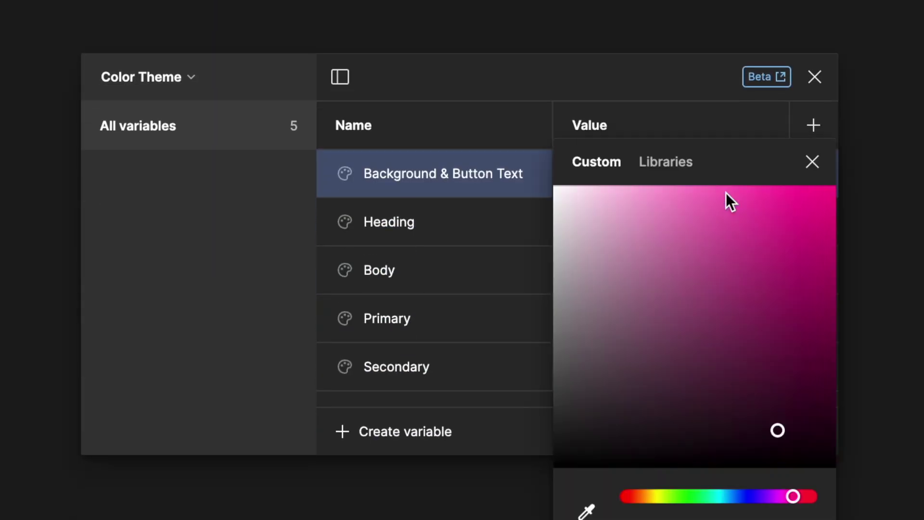
click(680, 169)
click(701, 351)
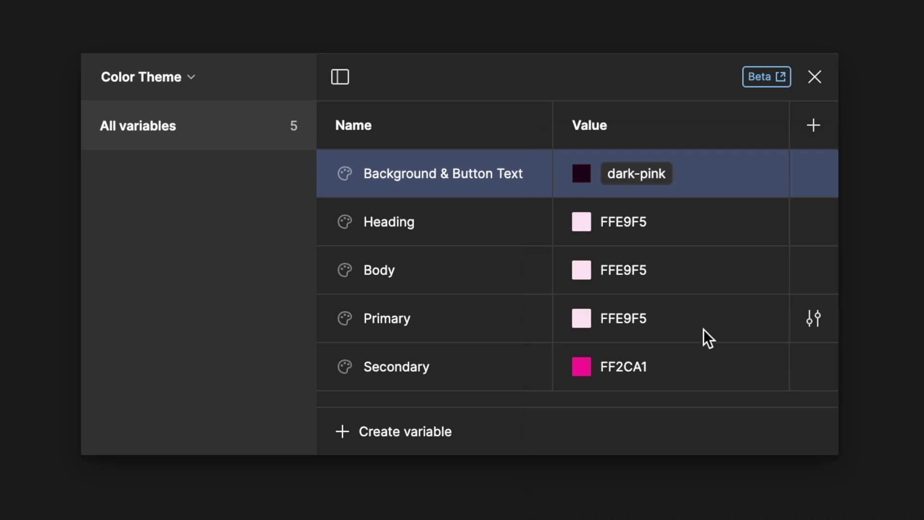
right_click(700, 222)
click(727, 243)
click(674, 167)
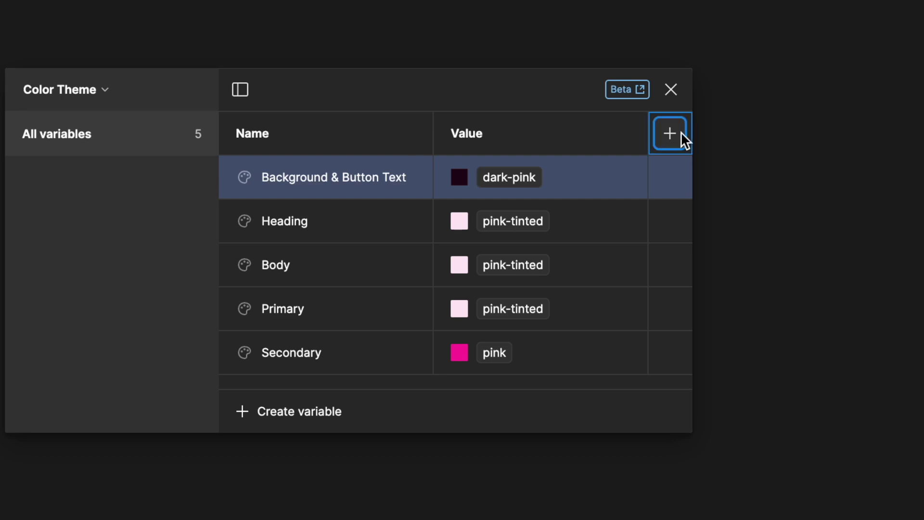
Add Mode 2 with Background & Button Text pink-tinted and Heading, Body, Primary dark-pink.
click(681, 135)
click(719, 176)
click(746, 474)
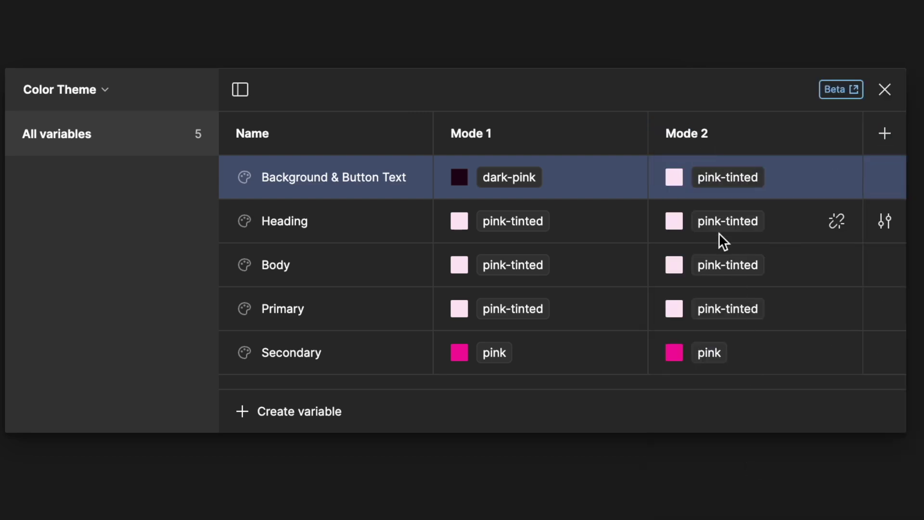
click(722, 221)
click(747, 433)
click(722, 265)
click(749, 460)
click(725, 315)
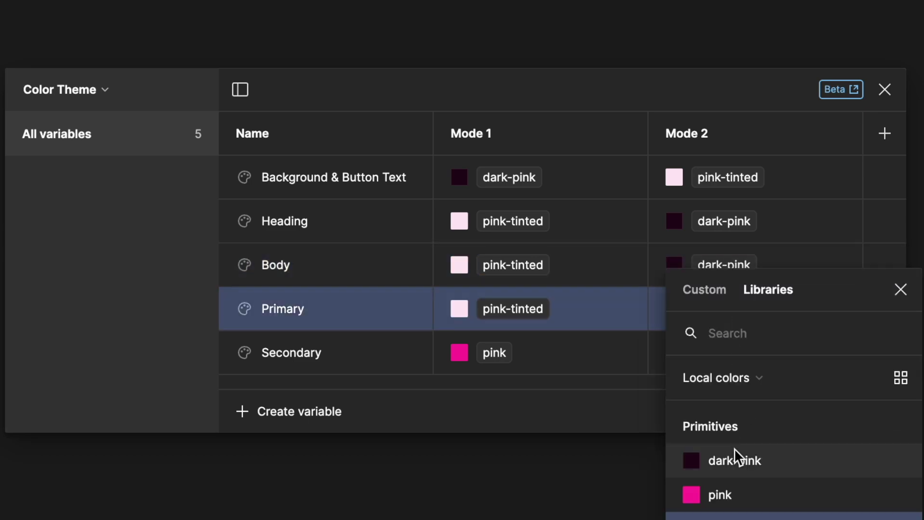
click(735, 460)
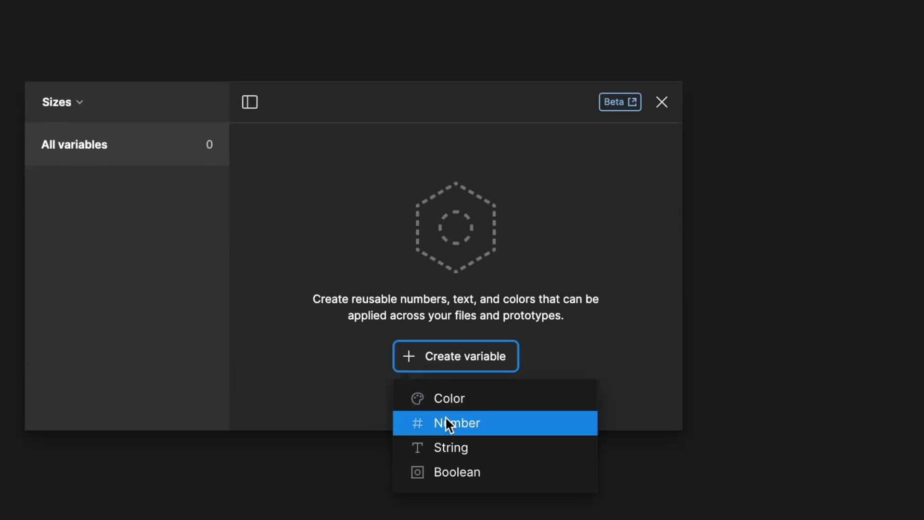
Create Small, Medium, Large and Mega number variables in the Sizes collection.
click(446, 423)
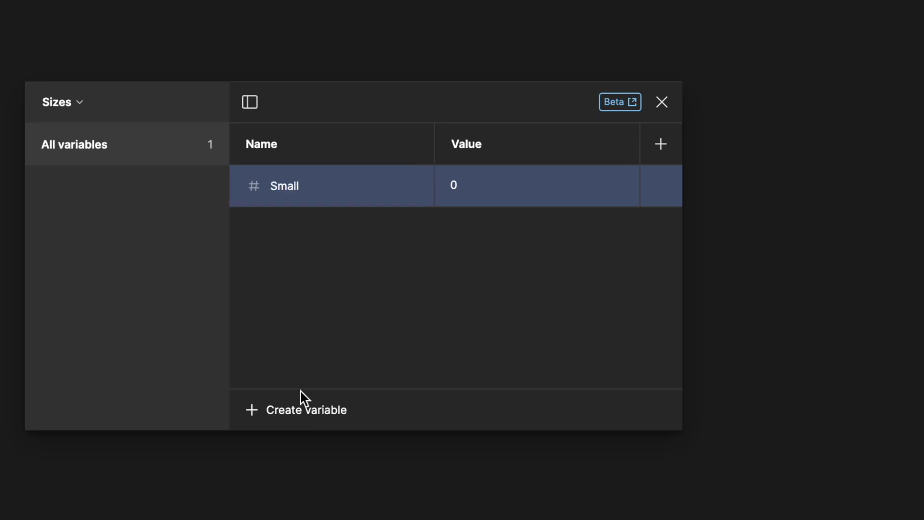
click(302, 476)
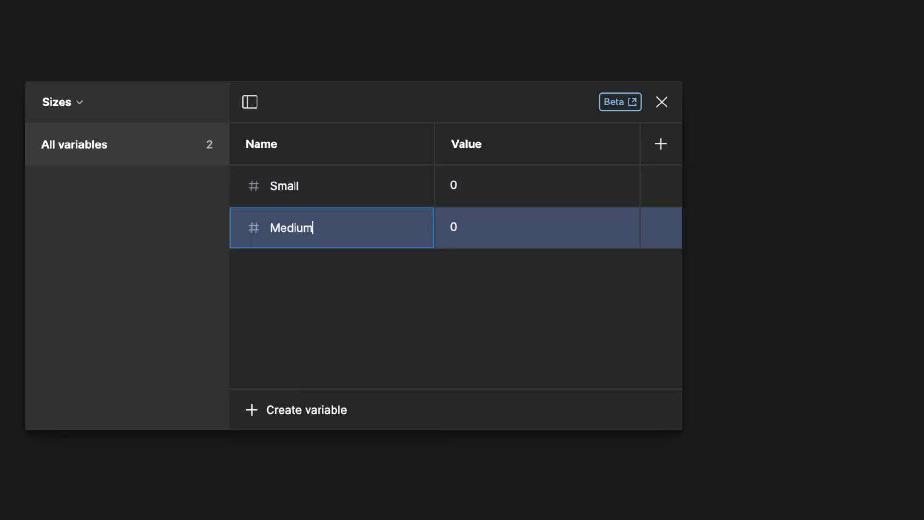
click(328, 468)
text(Large)
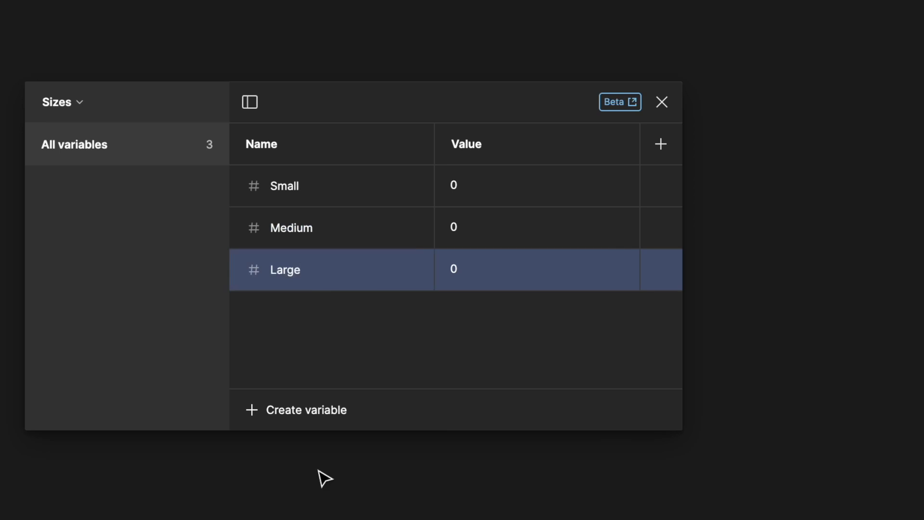
click(308, 477)
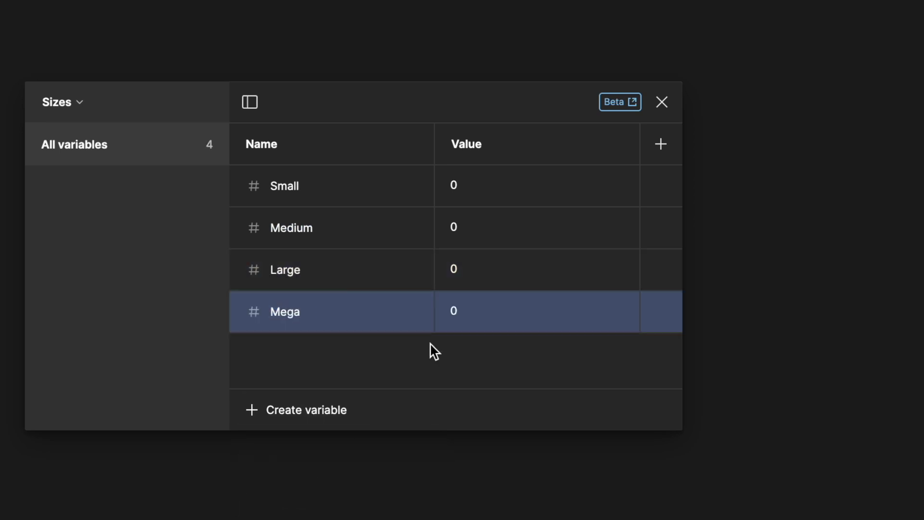
Alias Small, Medium, Large and Mega to sm, md, lg and xl.
click(623, 188)
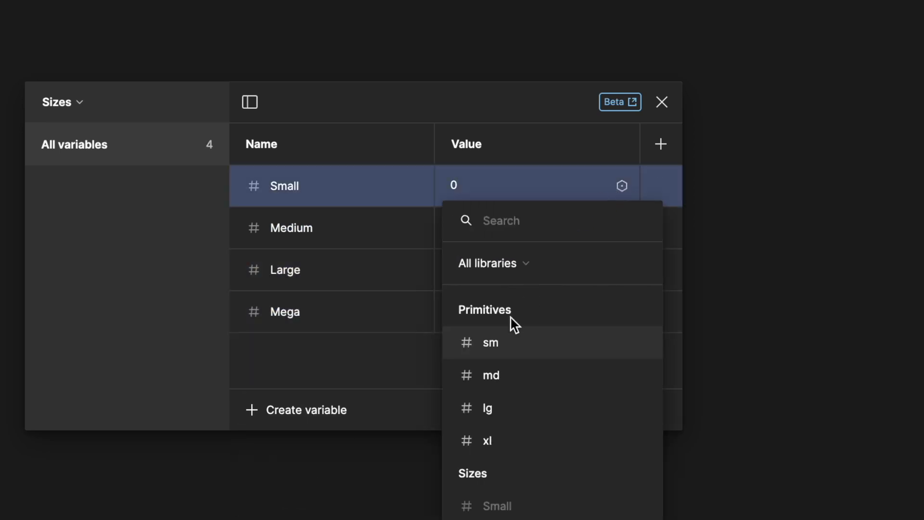
click(501, 343)
click(623, 228)
click(537, 417)
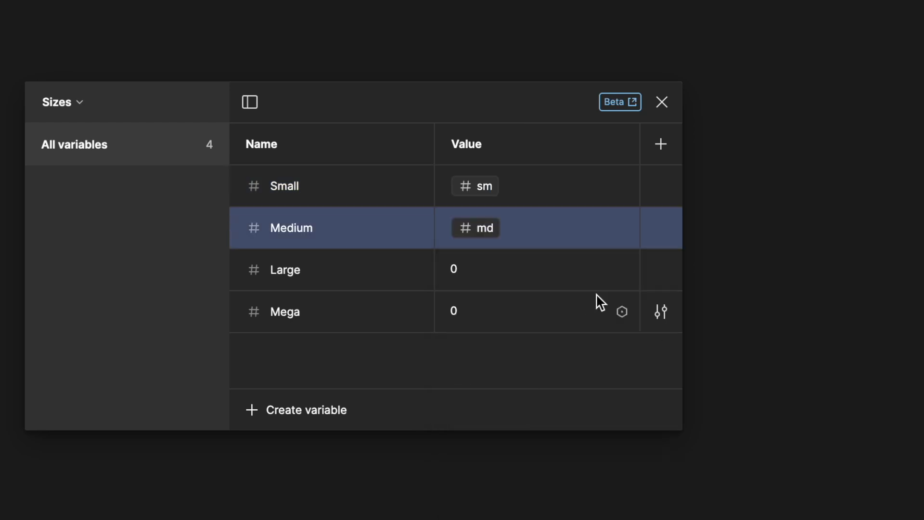
click(622, 270)
click(542, 496)
click(622, 311)
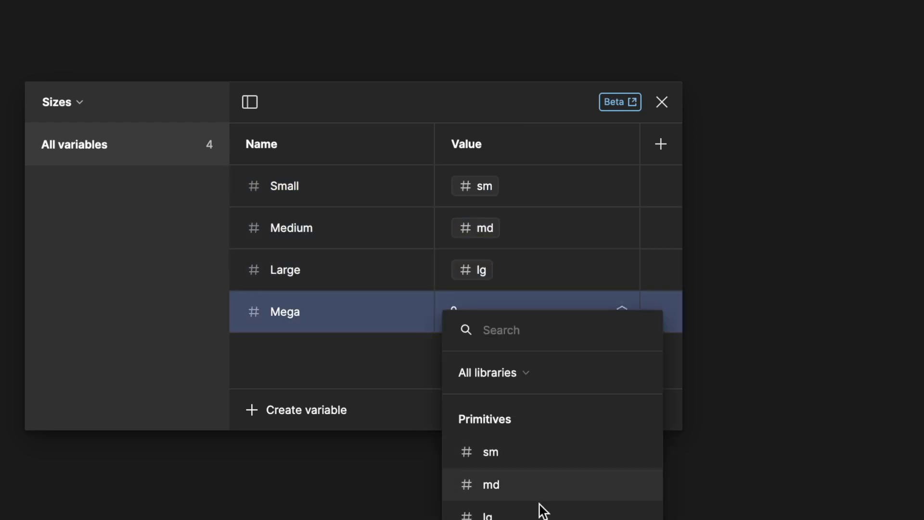
Create the Languages collection holding a new string variable.
click(540, 511)
text(ges)
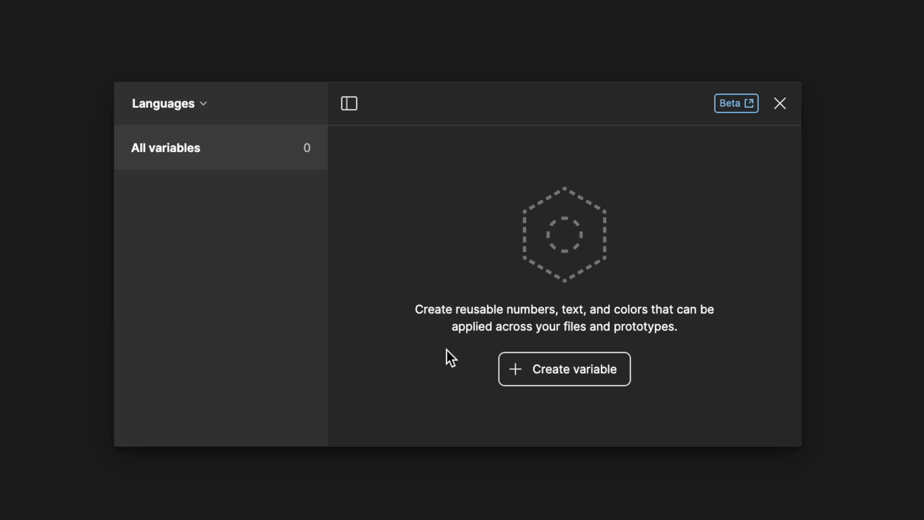
click(521, 375)
click(549, 465)
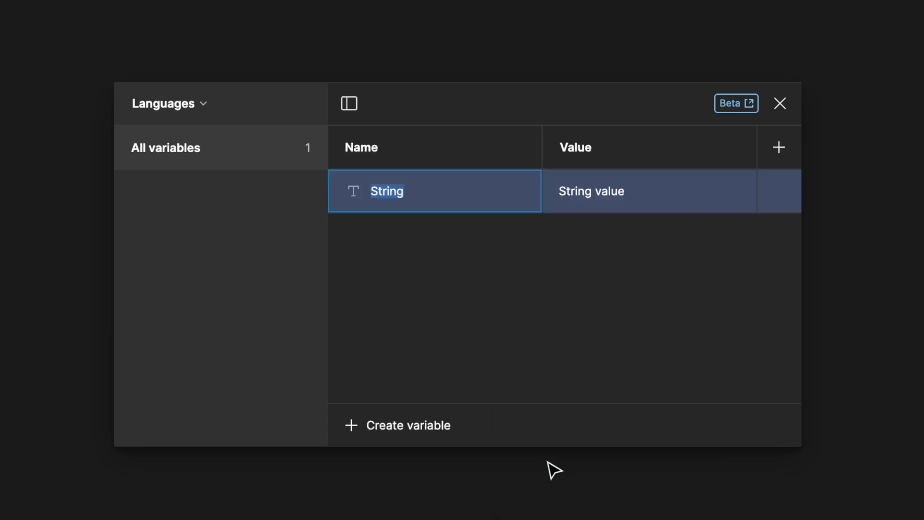
Rename the value column to English and add a second language mode.
double_click(582, 147)
text(English)
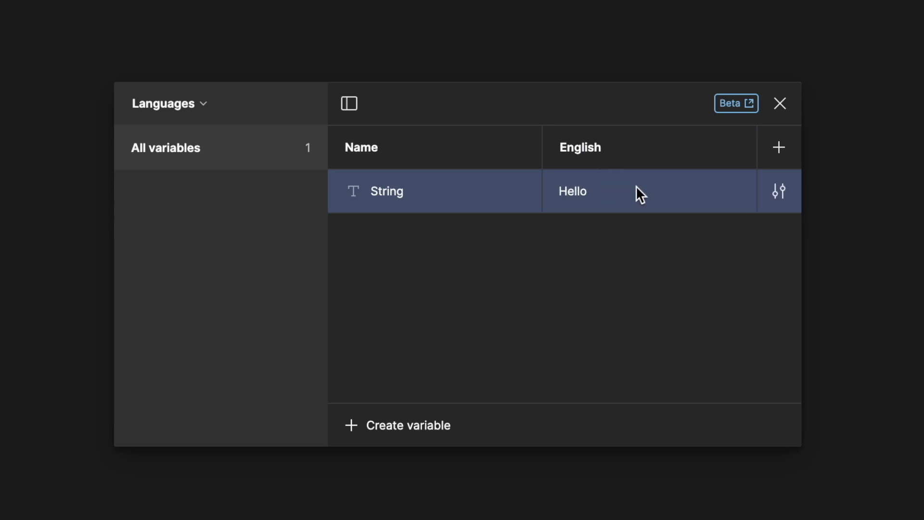
click(779, 147)
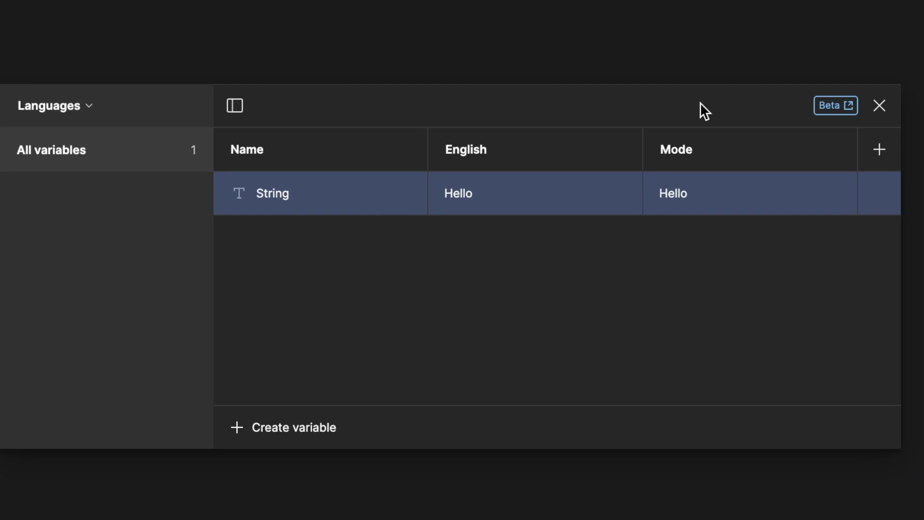
double_click(686, 153)
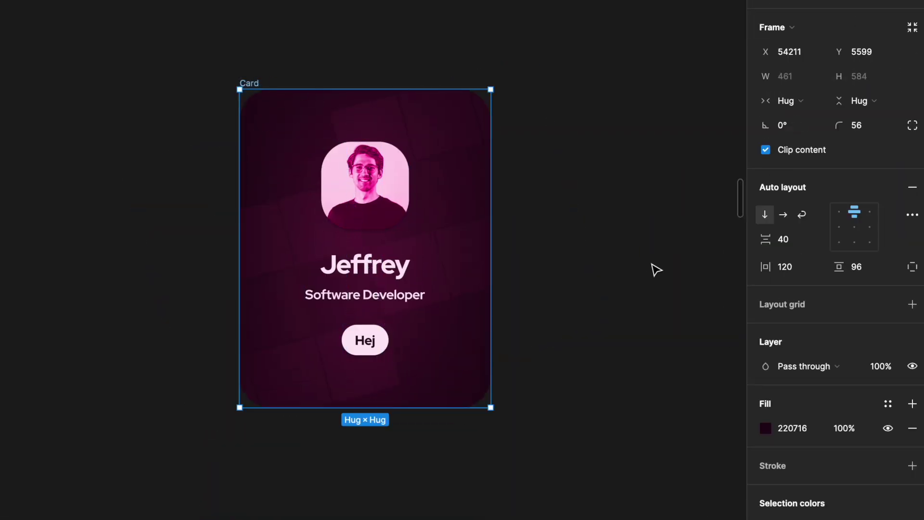
Fill the card with Background & Button Text and toggle it between Light and Dark themes.
click(888, 405)
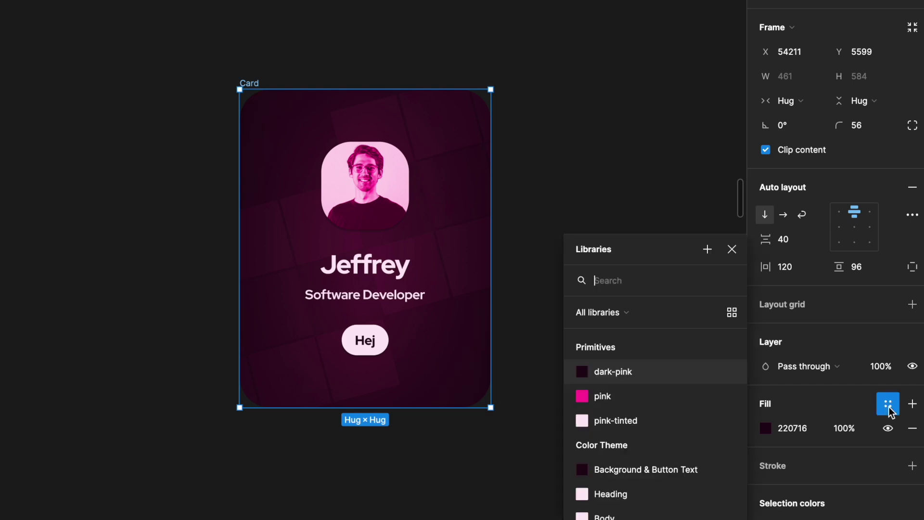
click(708, 470)
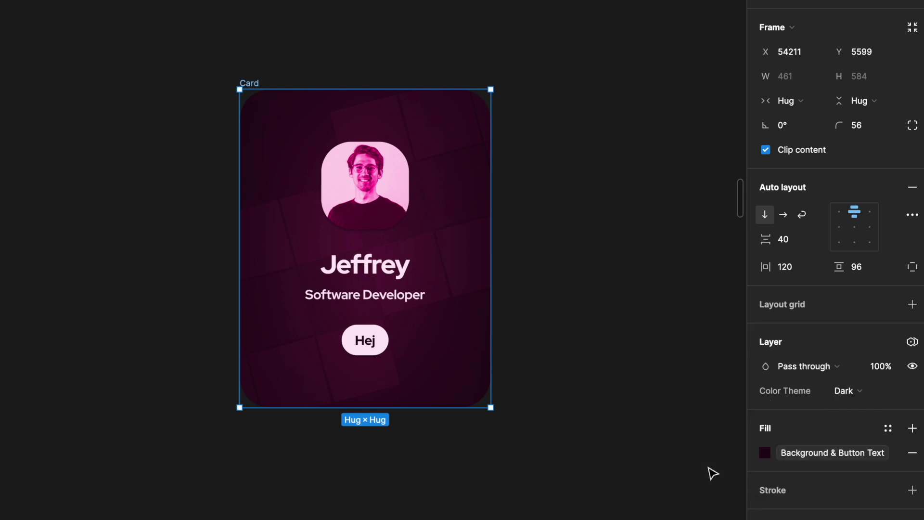
click(912, 342)
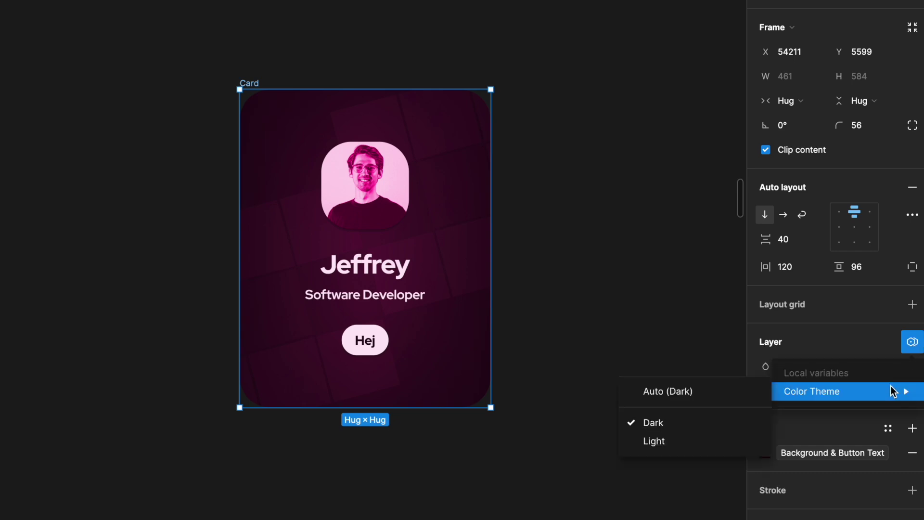
click(744, 441)
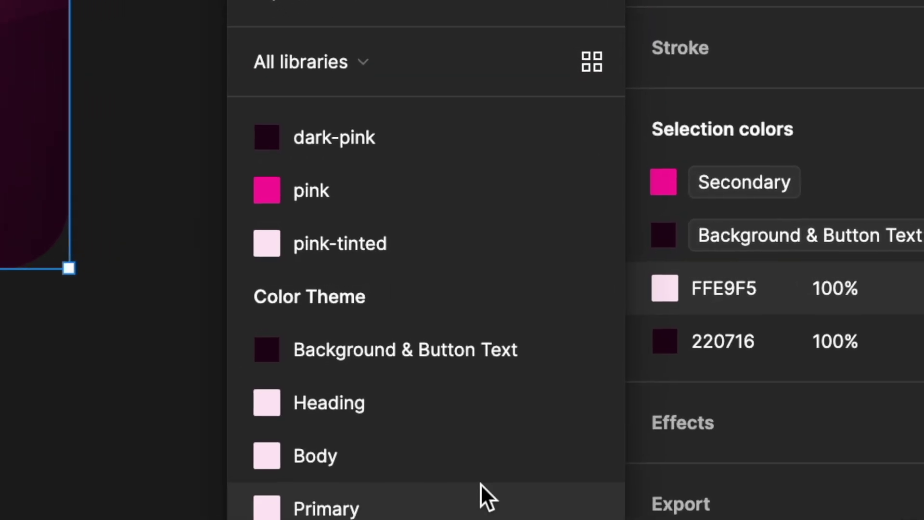
click(479, 483)
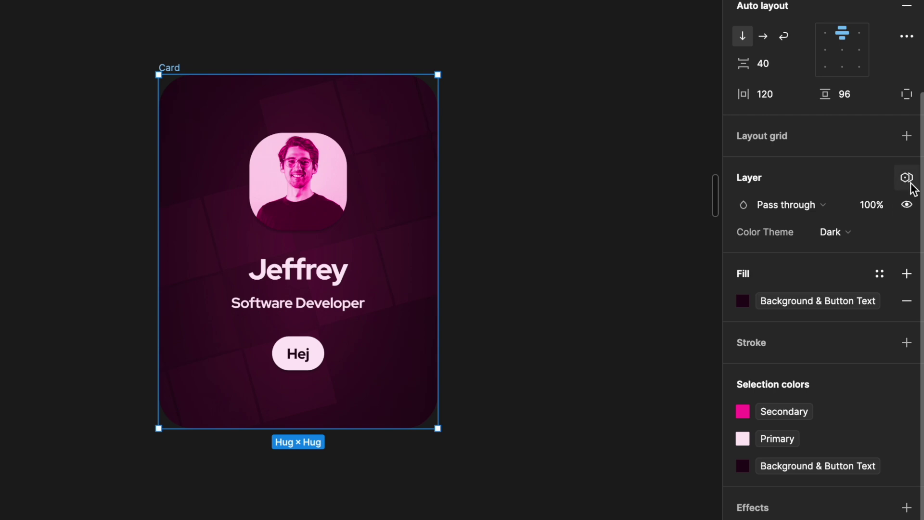
click(907, 178)
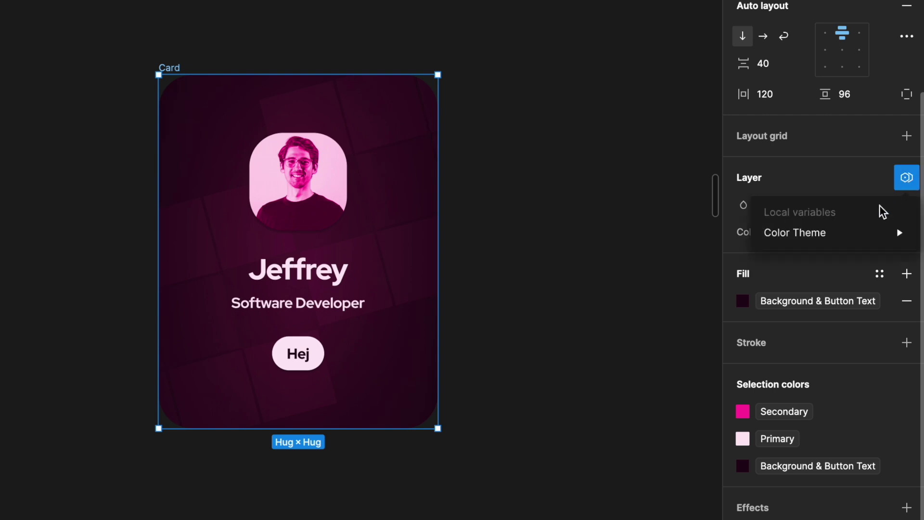
click(735, 288)
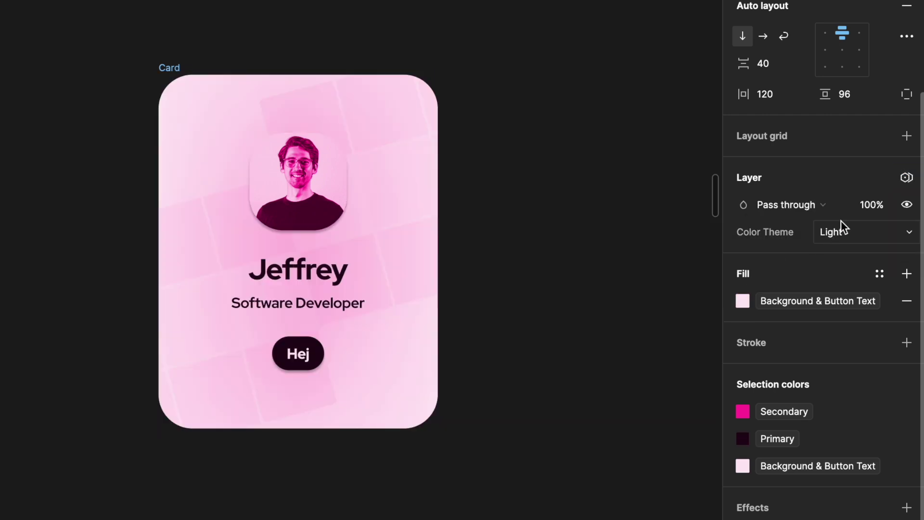
click(906, 180)
mouse_move(848, 230)
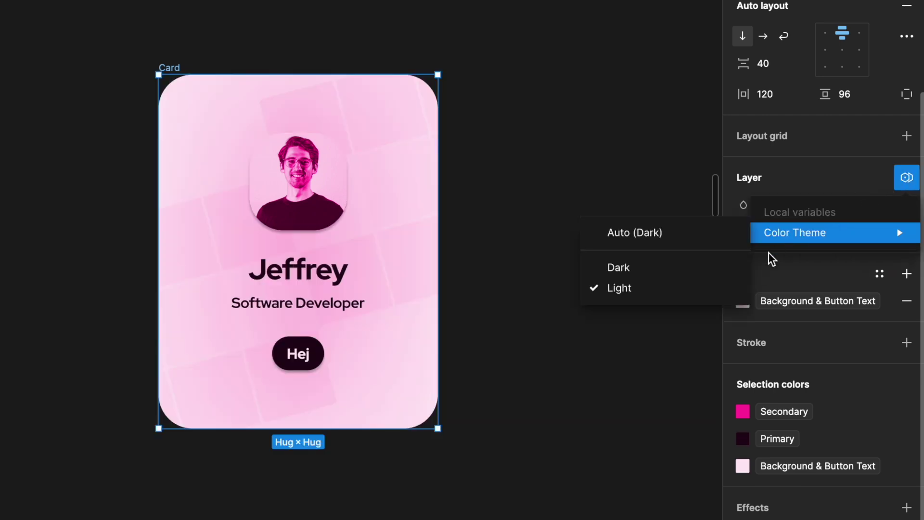
click(738, 268)
Recolour Primitives: dark-pink to 070A22, pink to cyan 2CCCFF, pink-tinted to pale cyan.
click(907, 19)
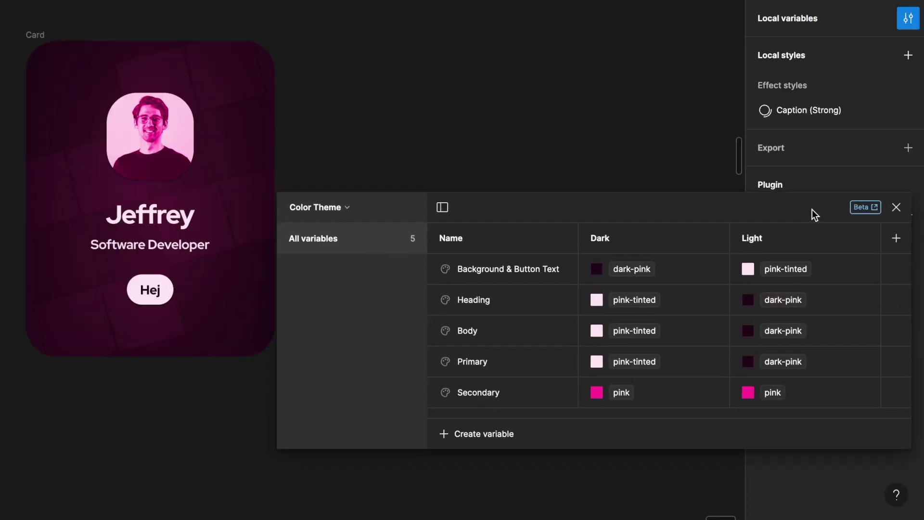
click(326, 202)
click(314, 285)
click(603, 264)
click(716, 340)
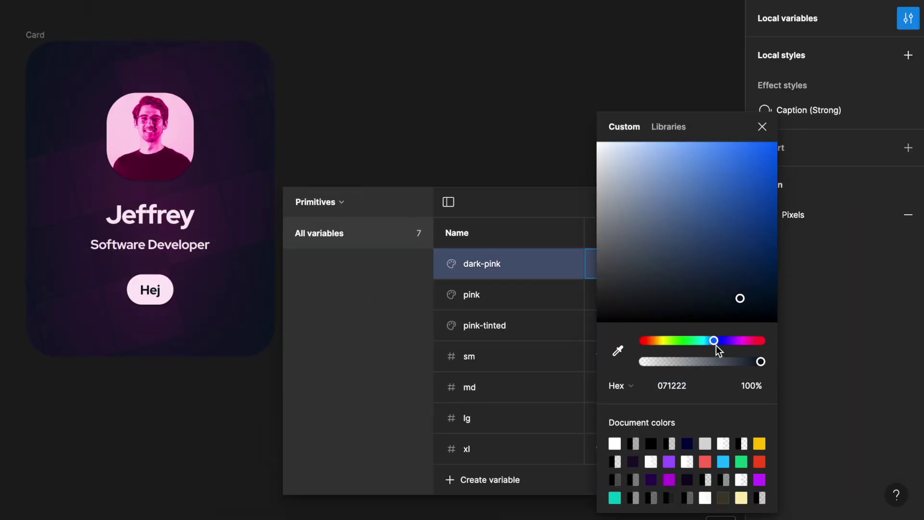
click(605, 294)
drag(737, 340, 707, 341)
click(607, 326)
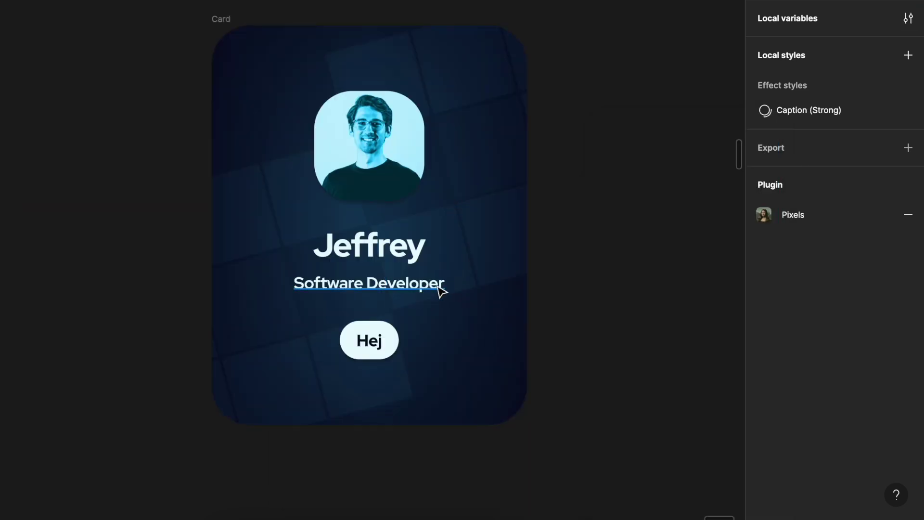
Bind the Software Developer title to Description and the button label to Button Text.
click(439, 289)
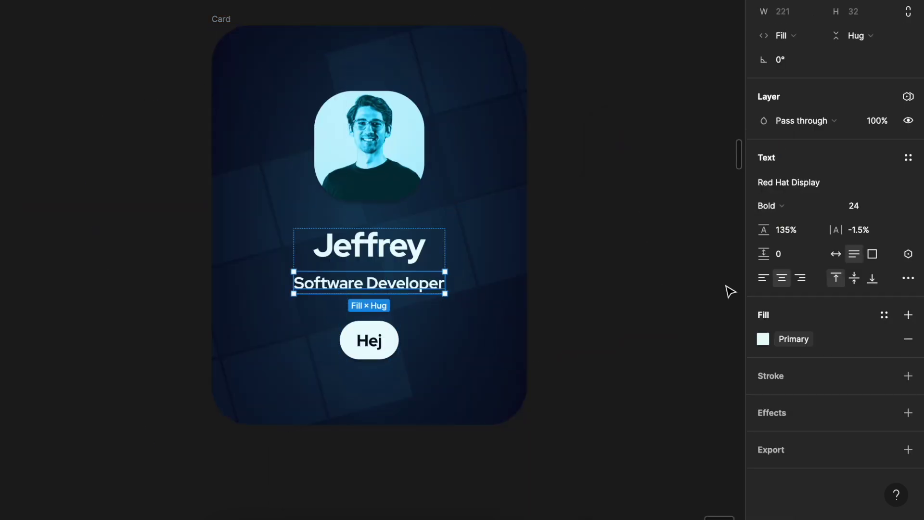
click(908, 253)
scroll(819, 427, down, 3)
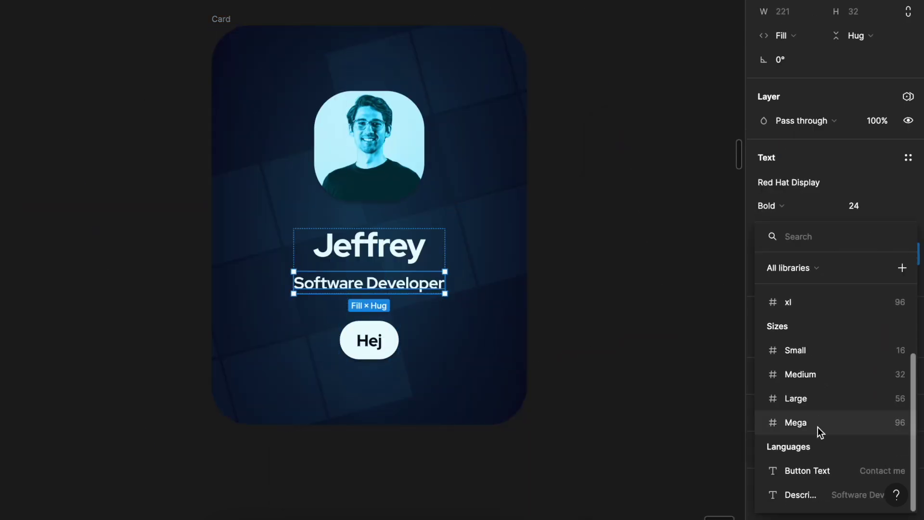
click(817, 491)
double_click(378, 349)
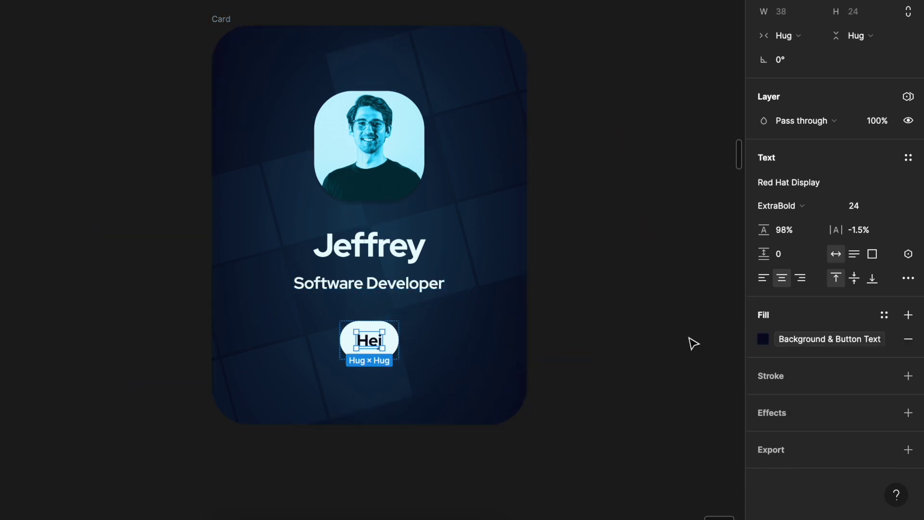
click(908, 254)
scroll(828, 405, down, 3)
click(784, 451)
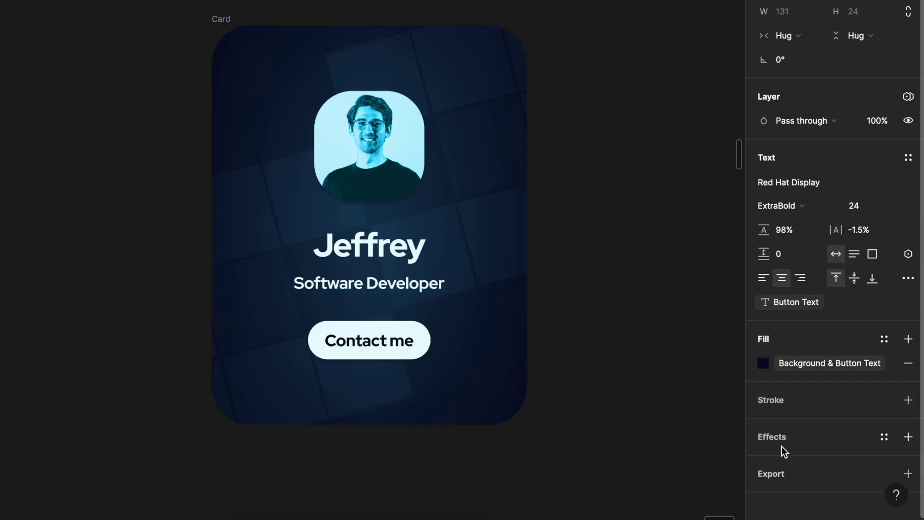
Switch the Card's Languages mode to Swedish and back to English.
click(678, 345)
click(229, 19)
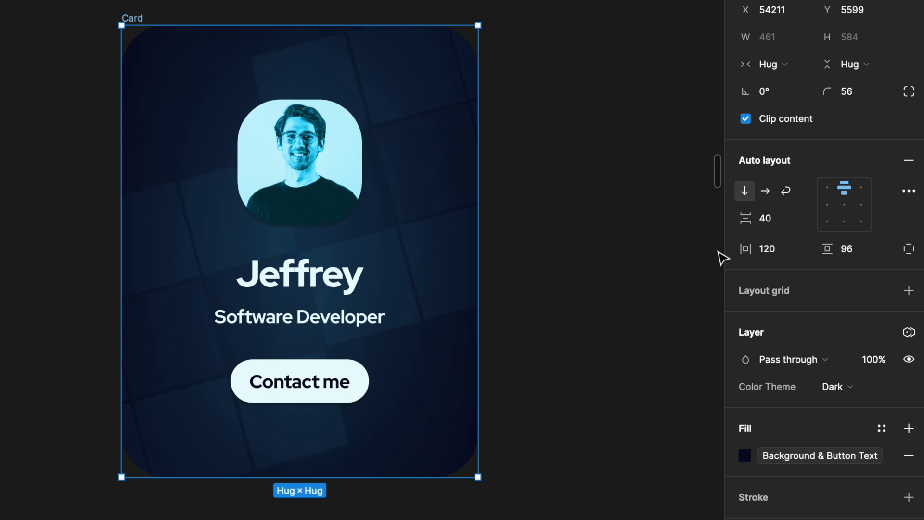
click(909, 297)
mouse_move(807, 345)
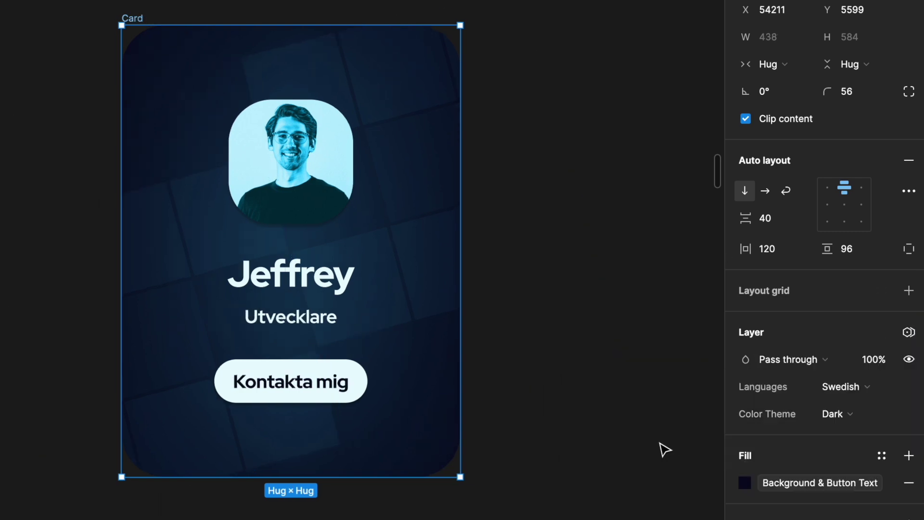
click(844, 387)
click(840, 368)
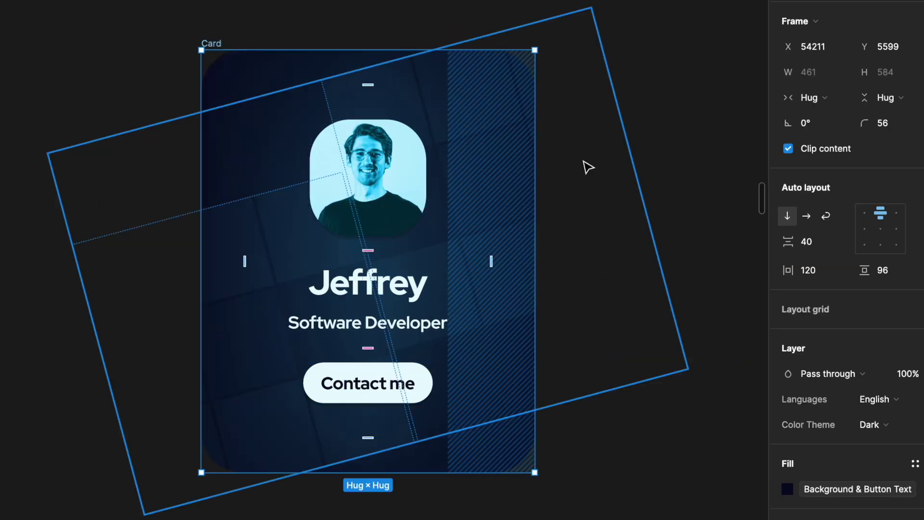
Link horizontal padding to 96, vertical padding to 56, and corner radius to Medium (32).
click(846, 273)
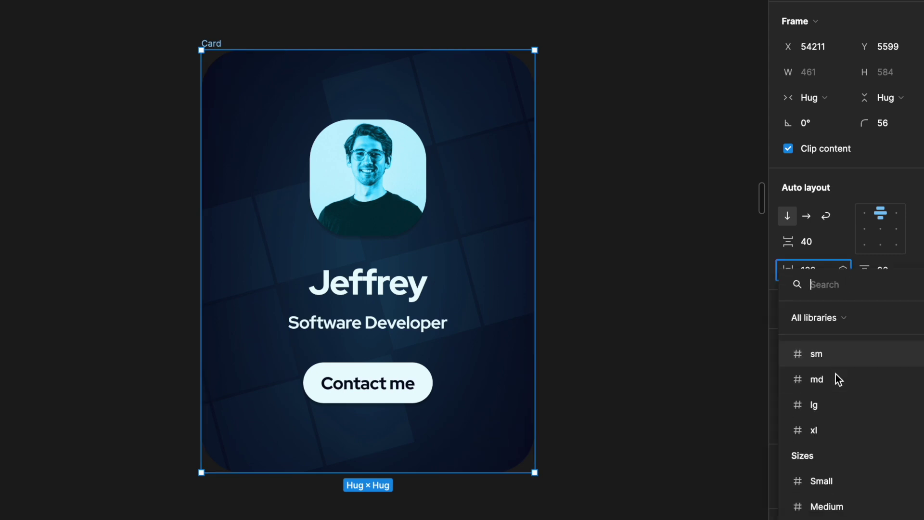
click(833, 507)
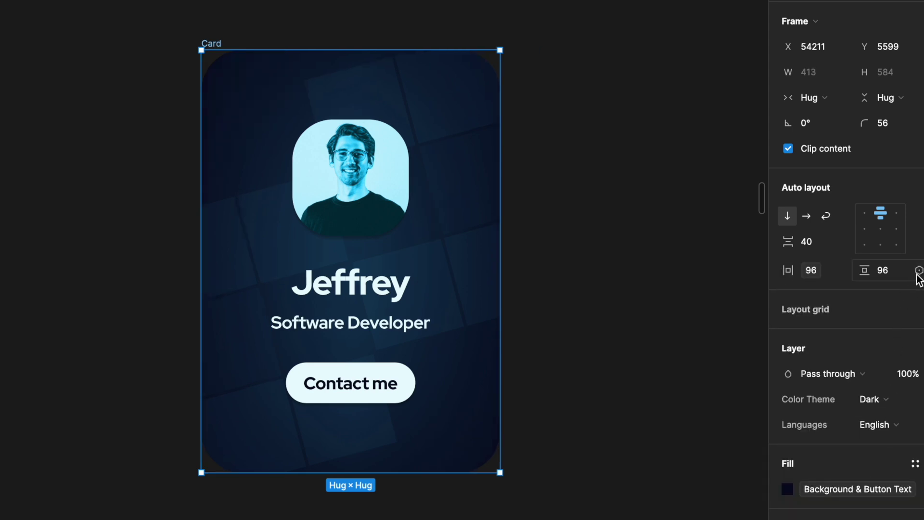
click(918, 271)
click(880, 482)
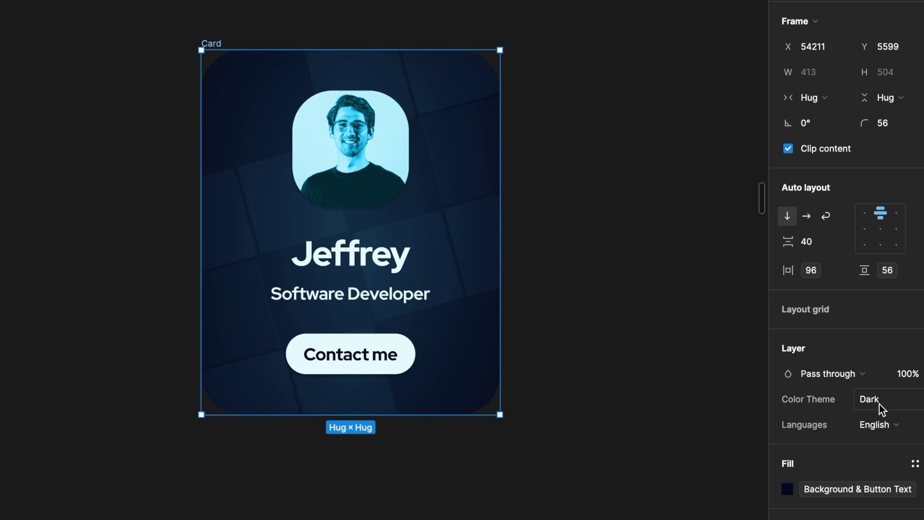
click(920, 123)
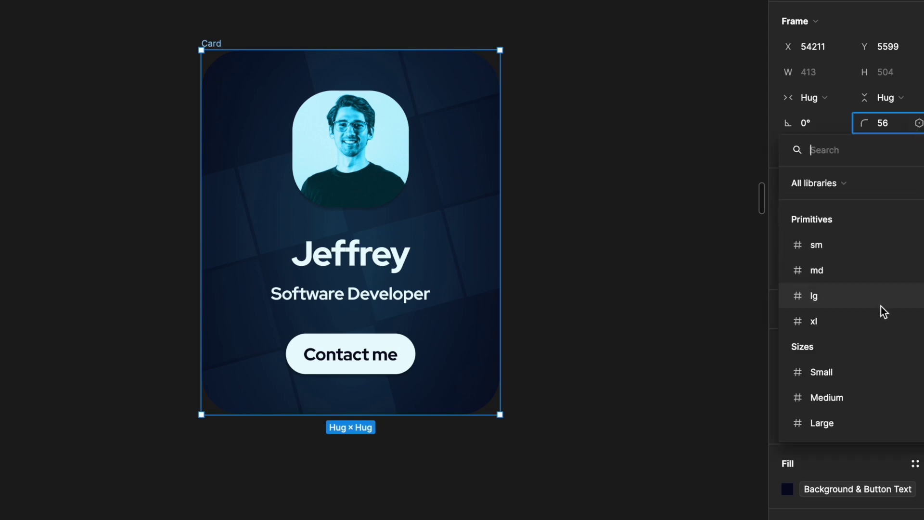
click(875, 374)
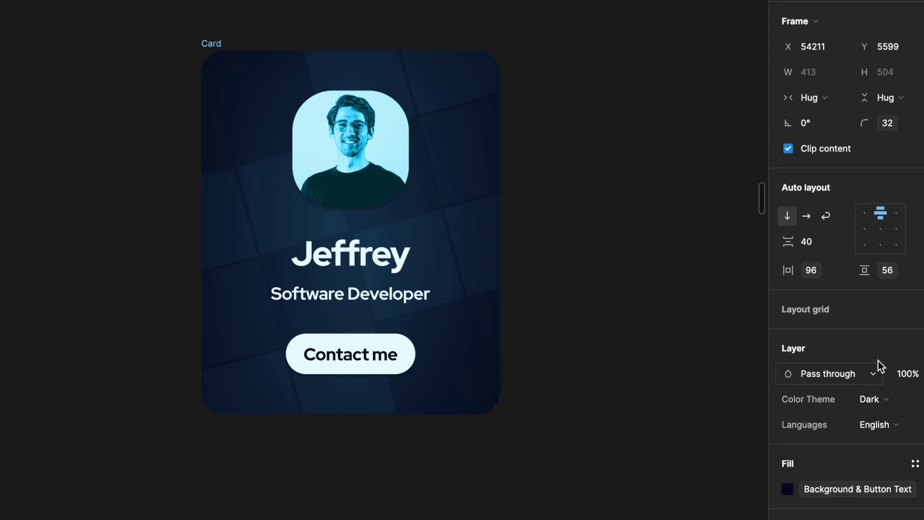